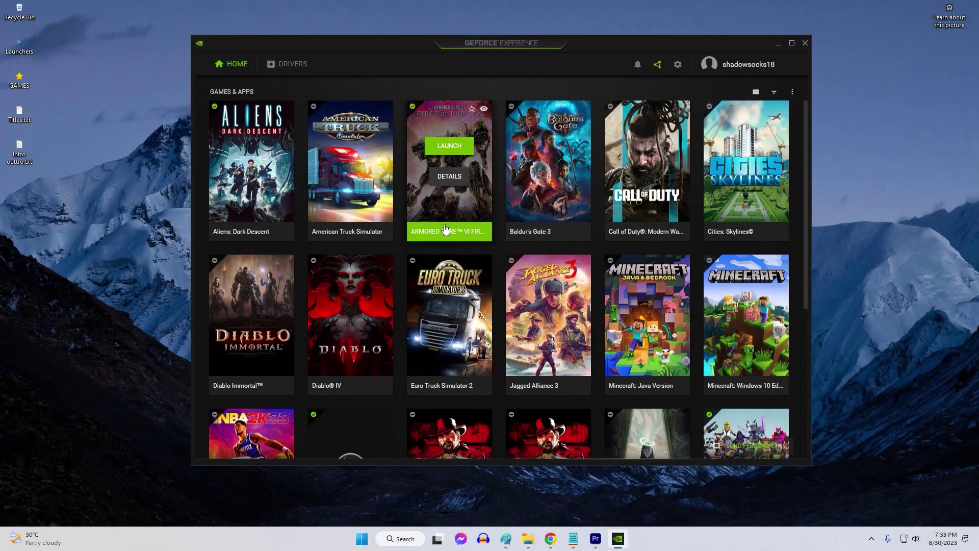
- Show the DRIVERS page in GeForce Experience to check for graphics driver updates
{"action": "left_click", "coordinate": [290, 68]}
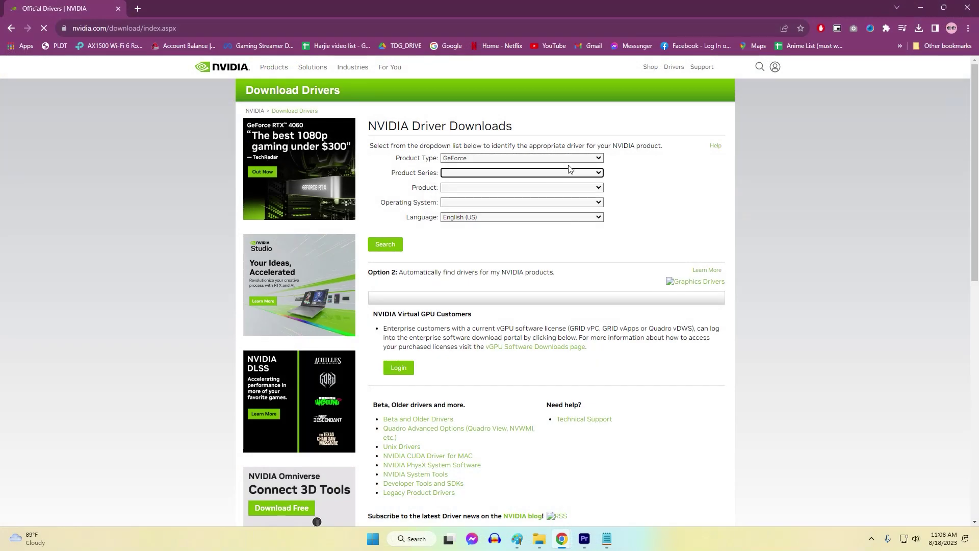
- Expand the Product Type dropdown on NVIDIA's Driver Downloads page
{"action": "left_click", "coordinate": [569, 159]}
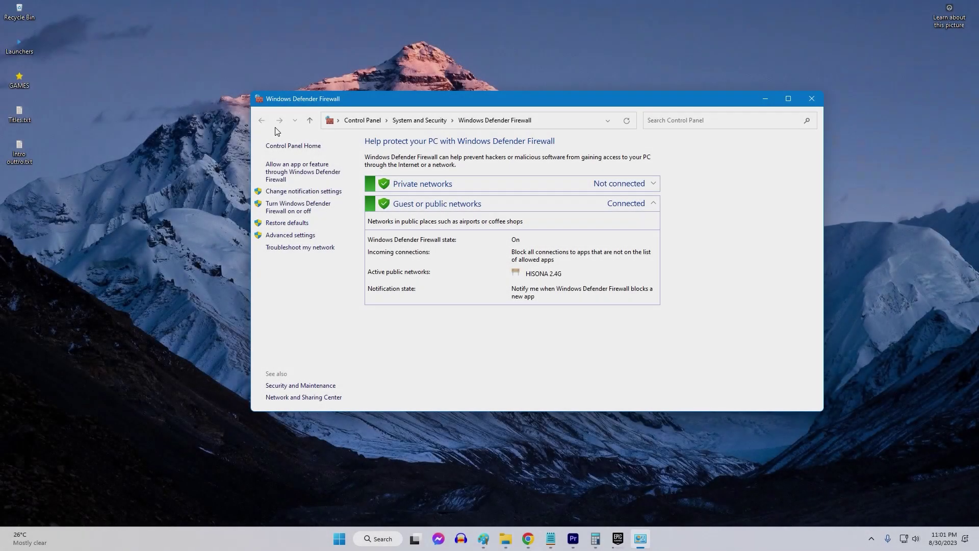
- Allow armoredcore6.exe through the firewall and select the ARMORED CORE VI entry
{"action": "left_click", "coordinate": [284, 171]}
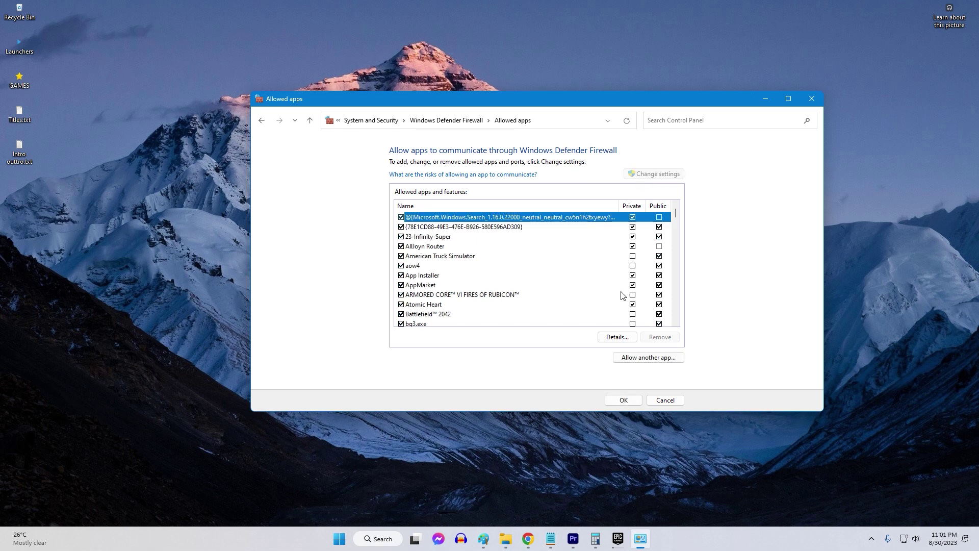
{"action": "left_click", "coordinate": [627, 358]}
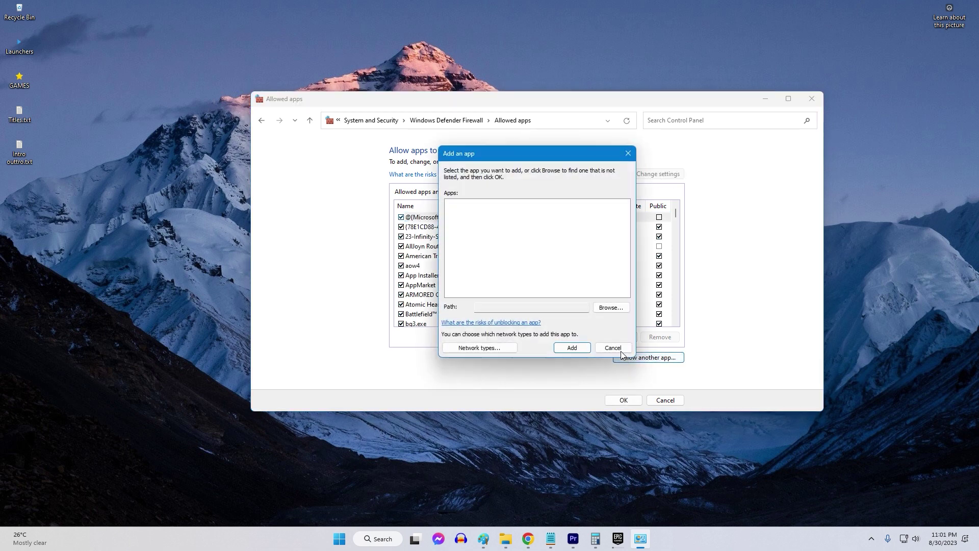
{"action": "left_click", "coordinate": [596, 307]}
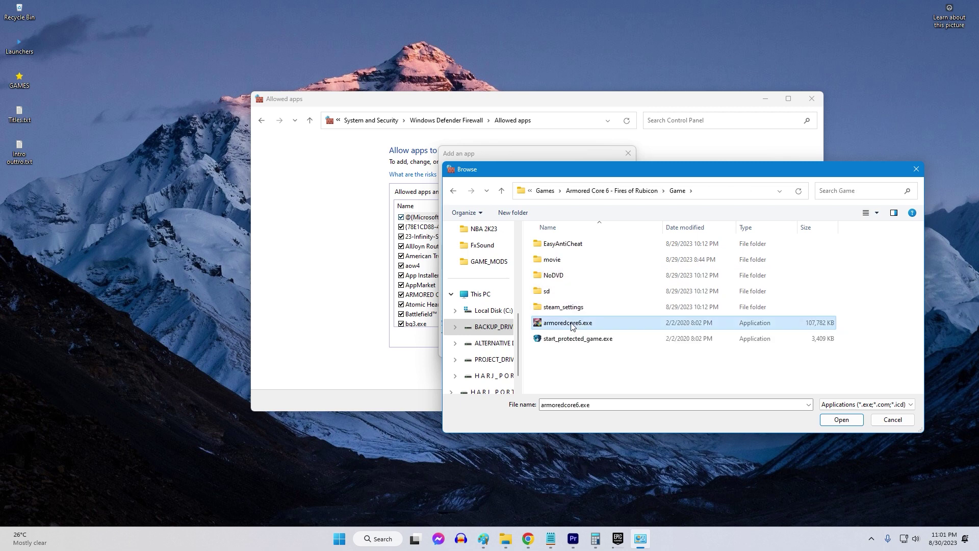
{"action": "left_click", "coordinate": [841, 420]}
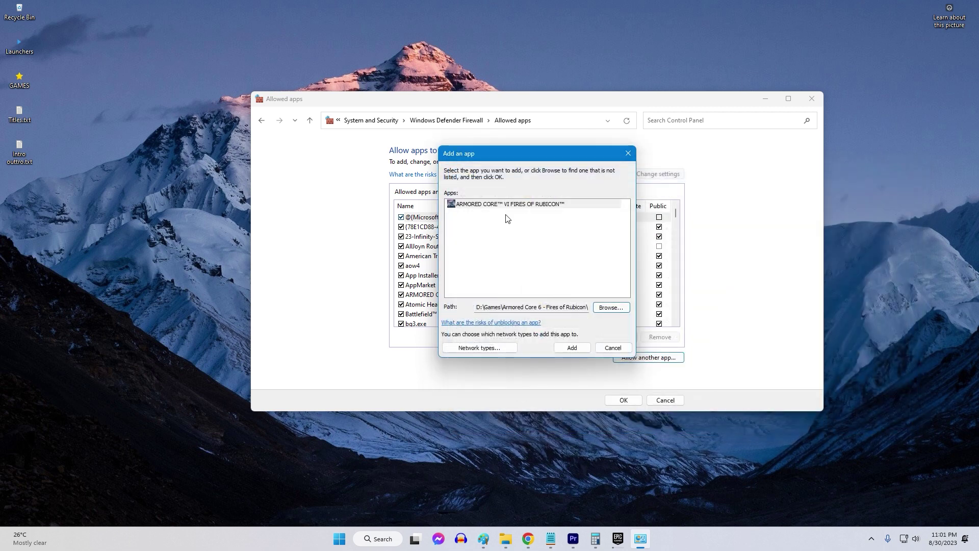
{"action": "left_click", "coordinate": [572, 348]}
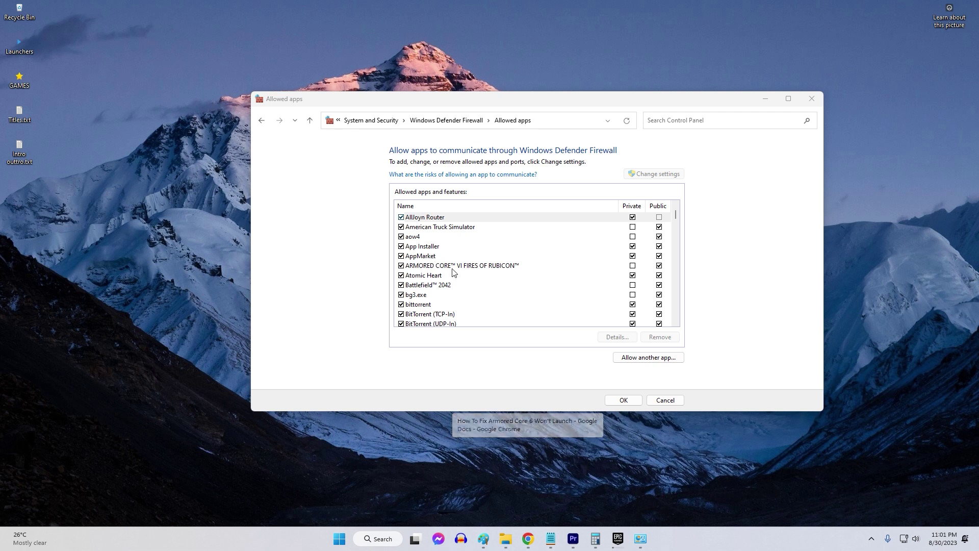
{"action": "left_click", "coordinate": [456, 266]}
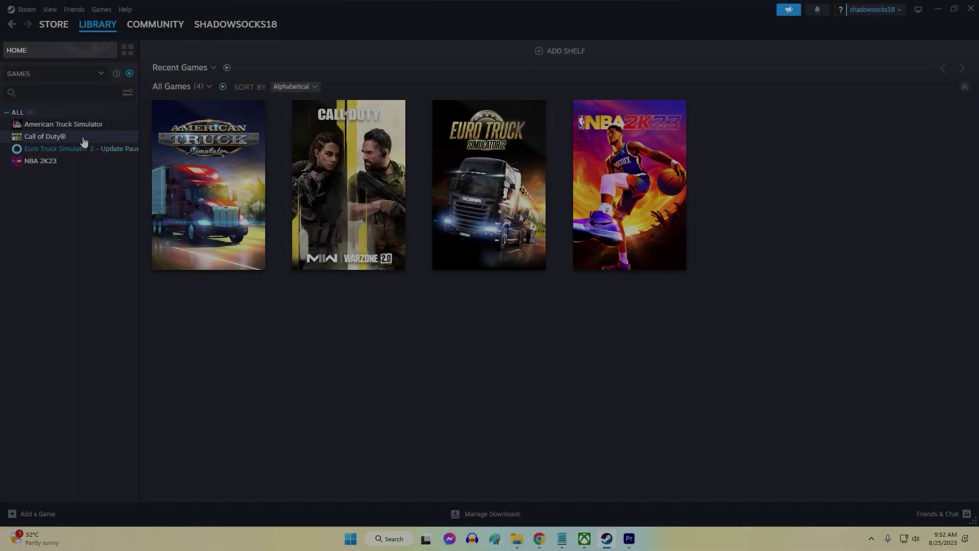
- Bring up the Properties window for American Truck Simulator from its library context menu
{"action": "left_click", "coordinate": [64, 125]}
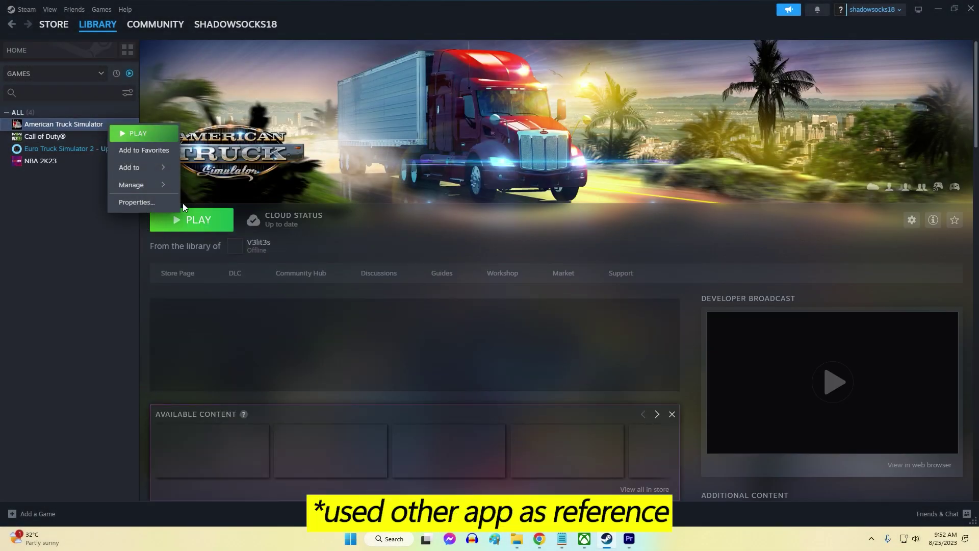
{"action": "left_click", "coordinate": [153, 203]}
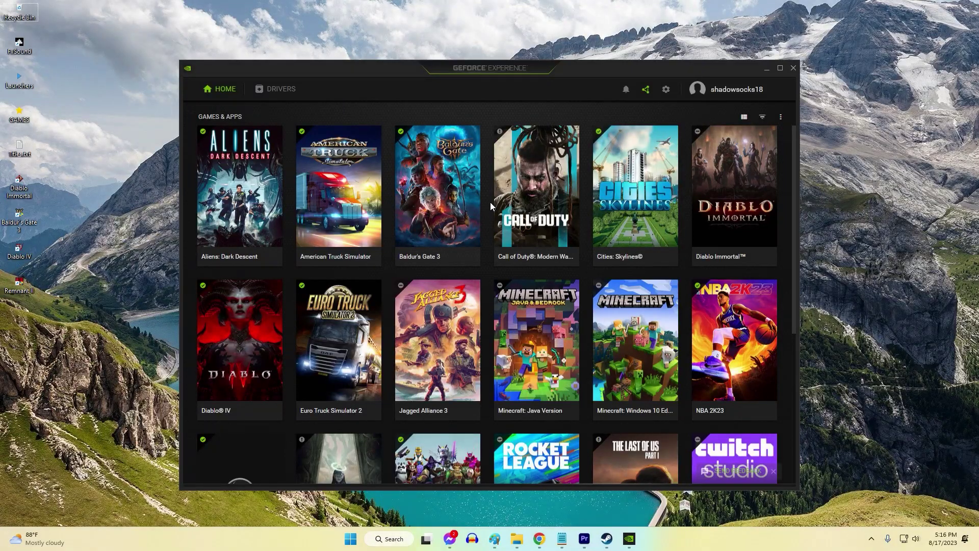
{"action": "scroll", "coordinate": [491, 202], "scroll_direction": "down", "scroll_amount": 2}
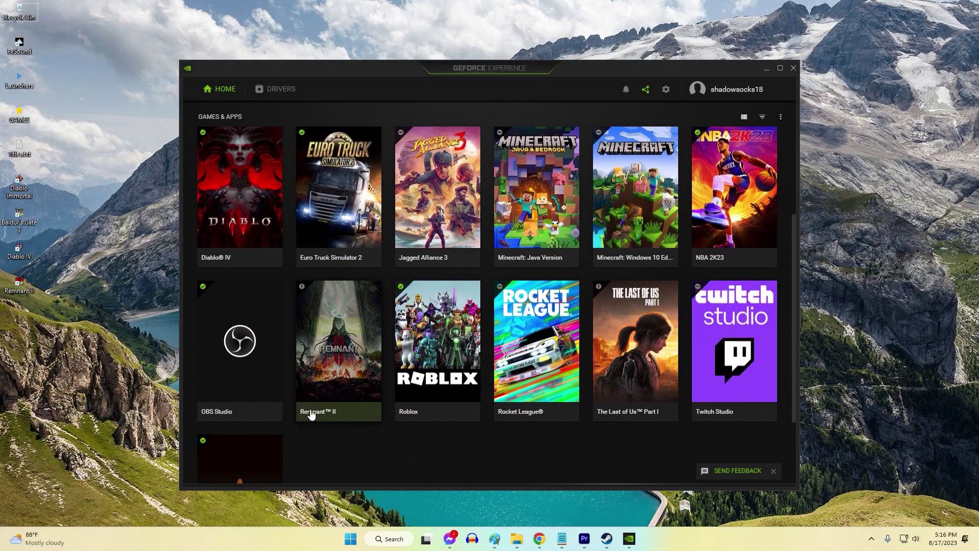
{"action": "scroll", "coordinate": [313, 415], "scroll_direction": "down", "scroll_amount": 2}
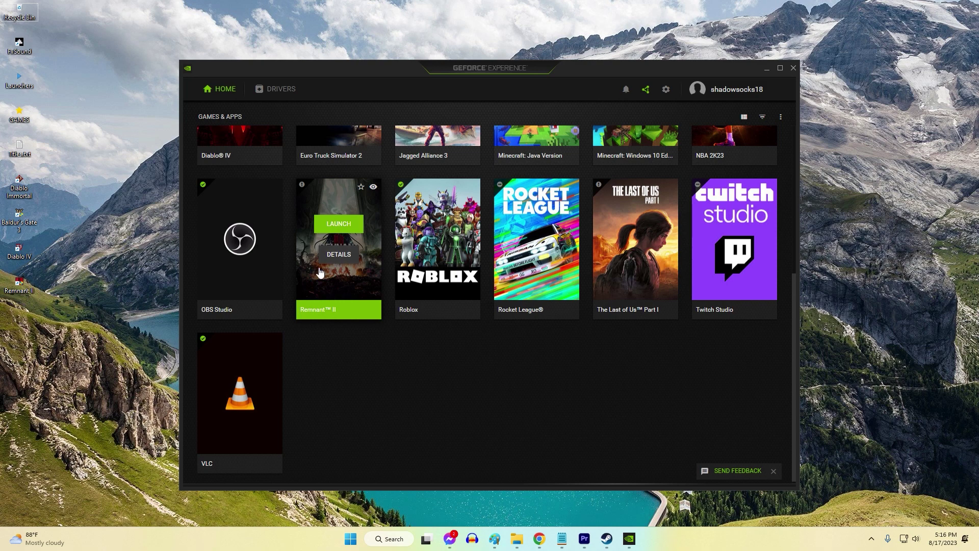
{"action": "scroll", "coordinate": [319, 273], "scroll_direction": "up", "scroll_amount": 3}
{"action": "scroll", "coordinate": [319, 274], "scroll_direction": "up", "scroll_amount": 3}
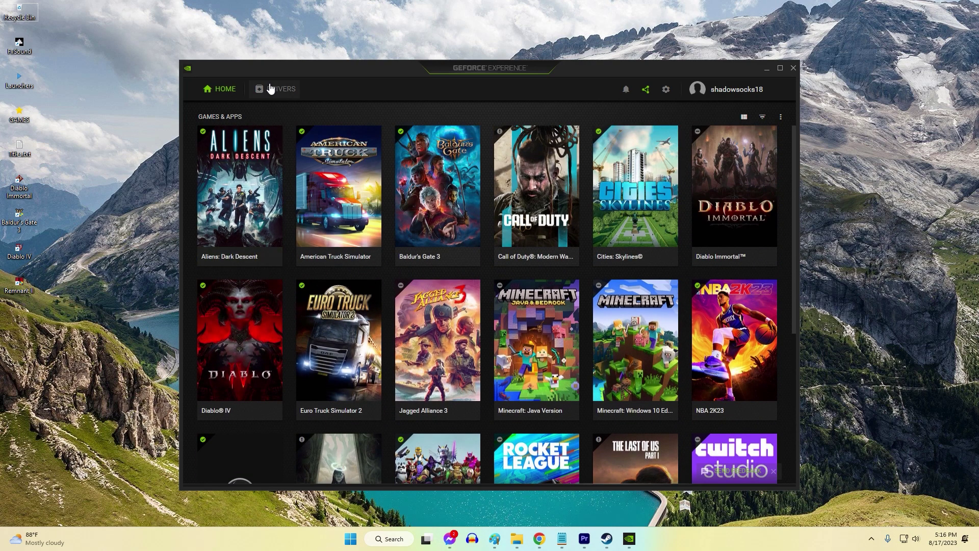
- Open GeForce Experience's settings to reach the IN-GAME OVERLAY panel
{"action": "left_click", "coordinate": [667, 91]}
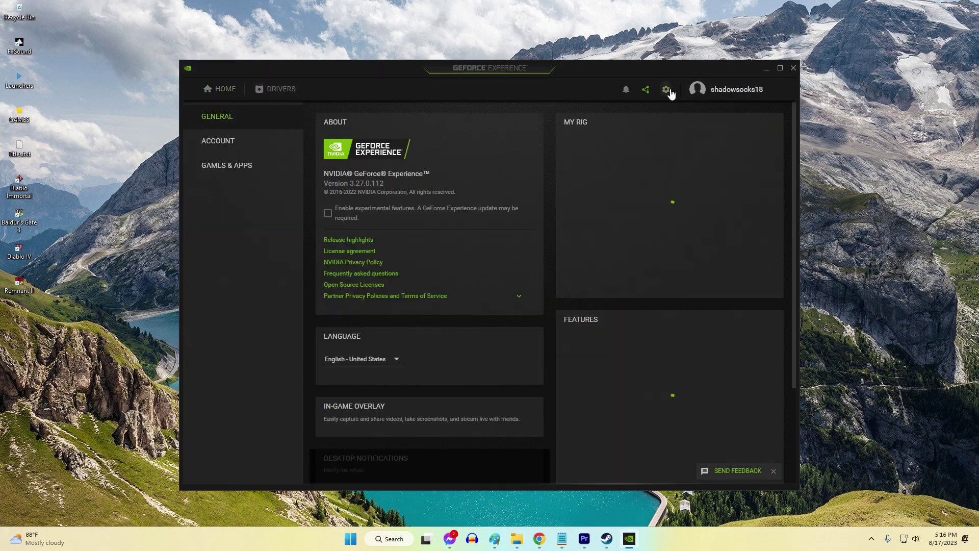
{"action": "scroll", "coordinate": [429, 388], "scroll_direction": "down", "scroll_amount": 3}
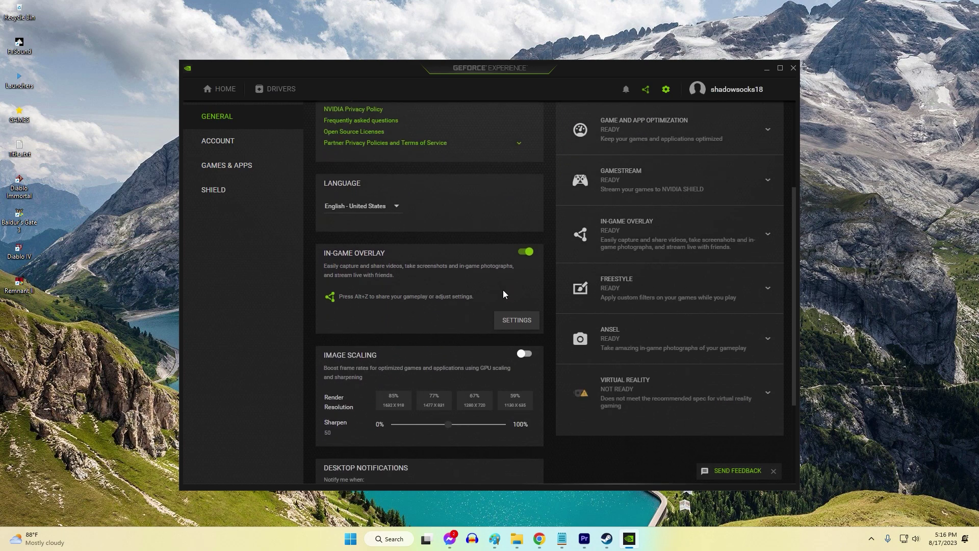